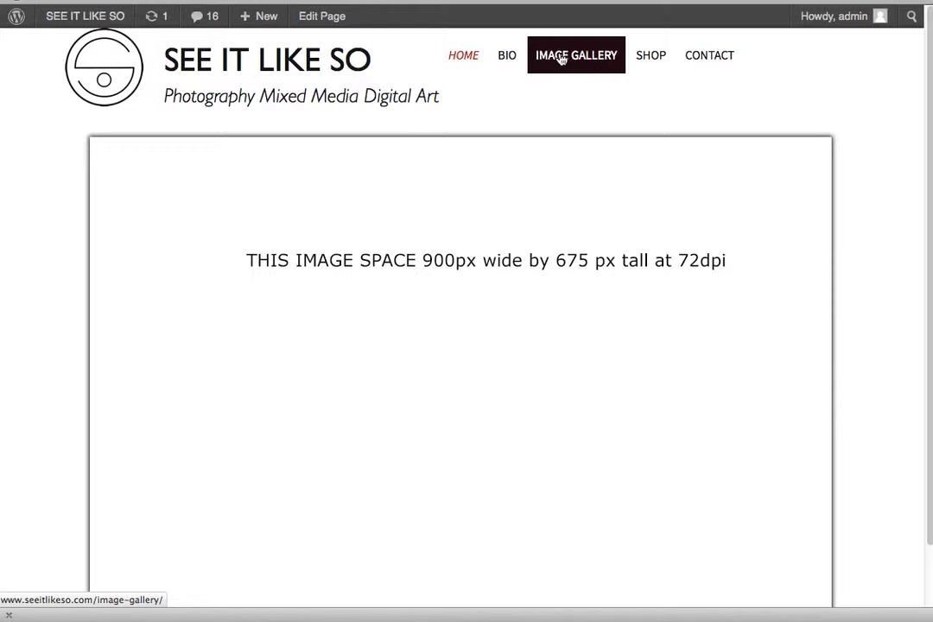
- Open the IMAGE GALLERY page and preview the chandelier and bedroom photos in the lightbox, then close it
left_click(559, 57)
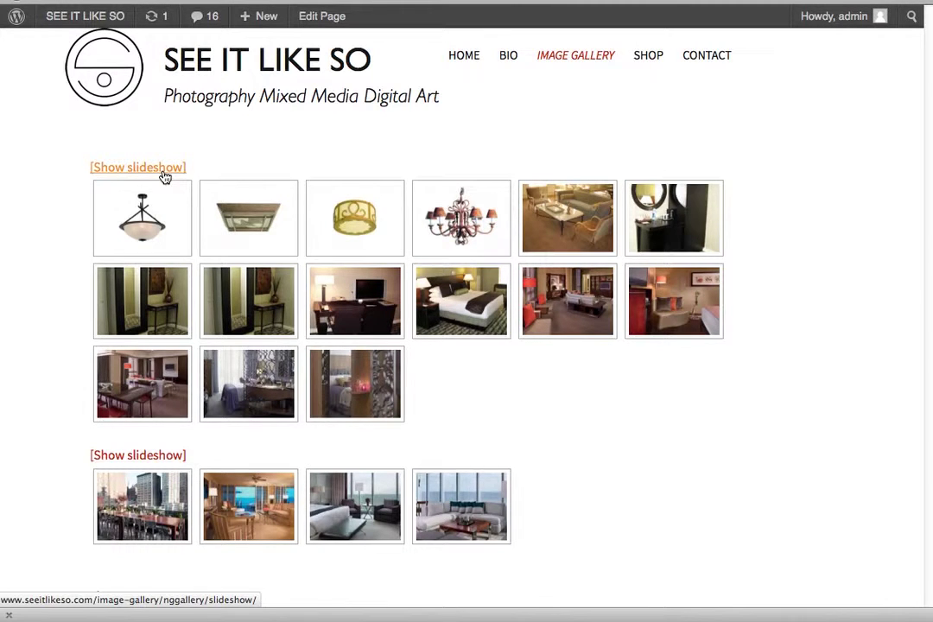
left_click(479, 227)
left_click(583, 393)
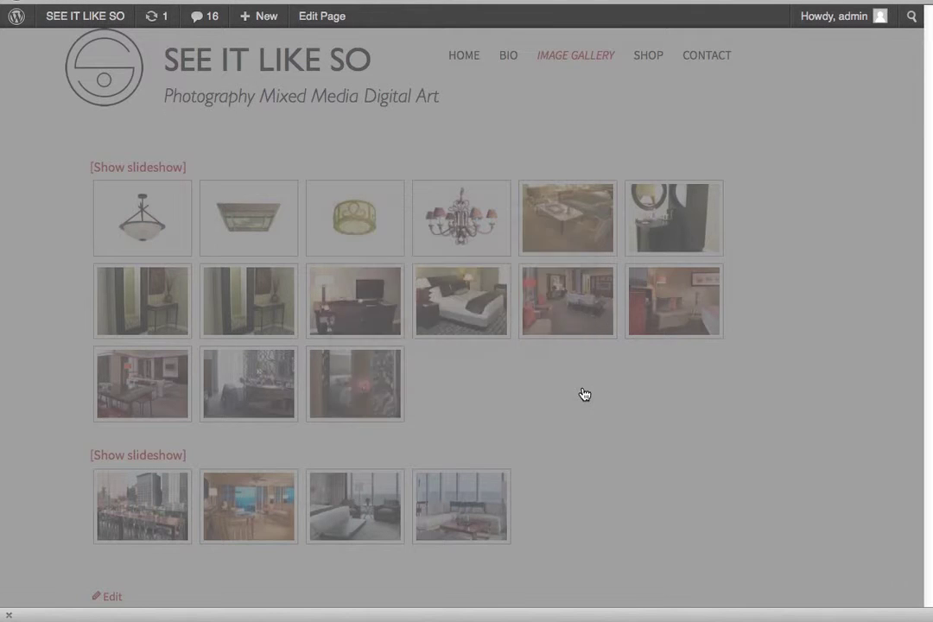
left_click(481, 309)
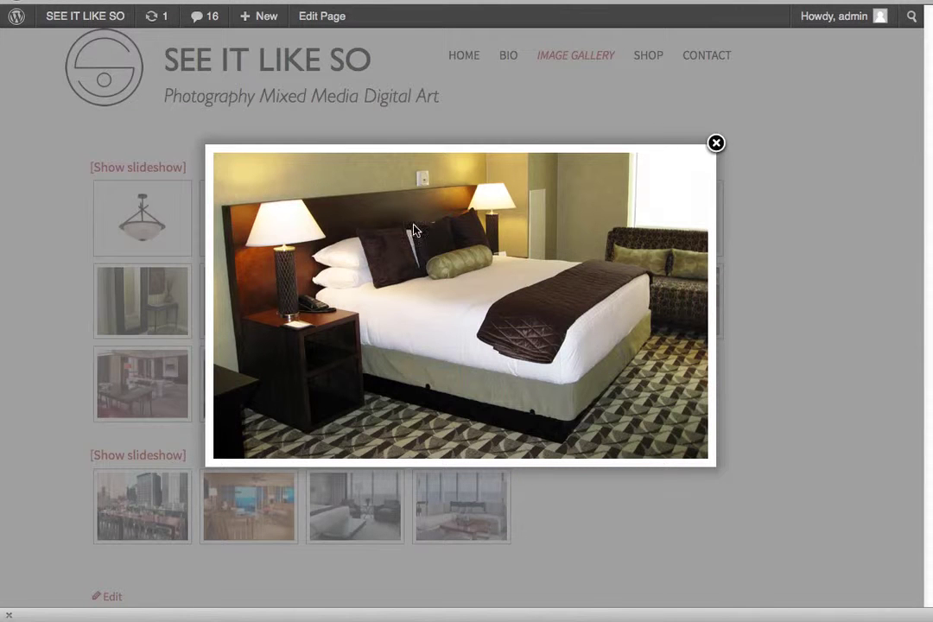
left_click(715, 143)
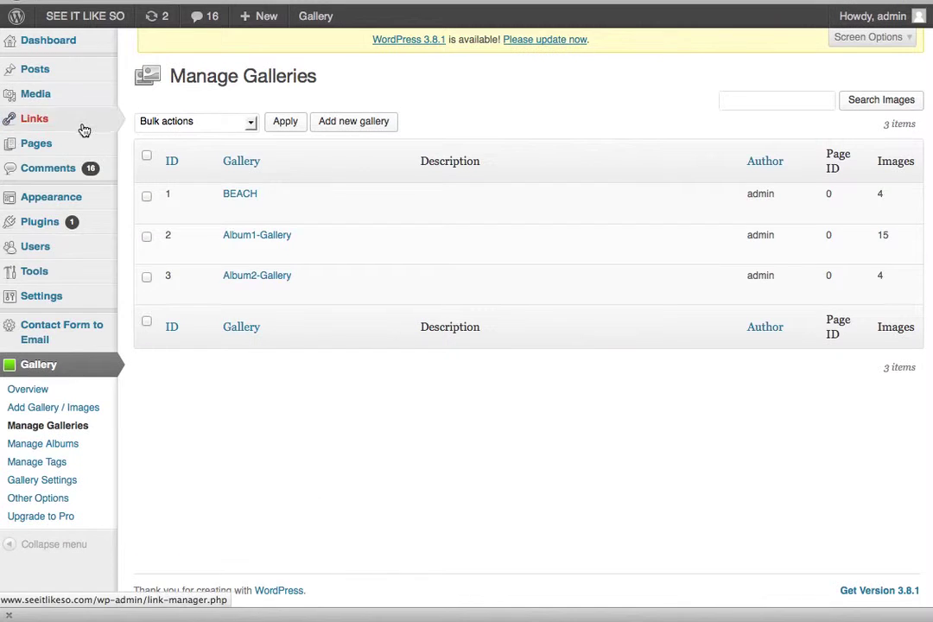
- Go to Gallery > Manage Galleries and start adding a new gallery
mouse_move(66, 151)
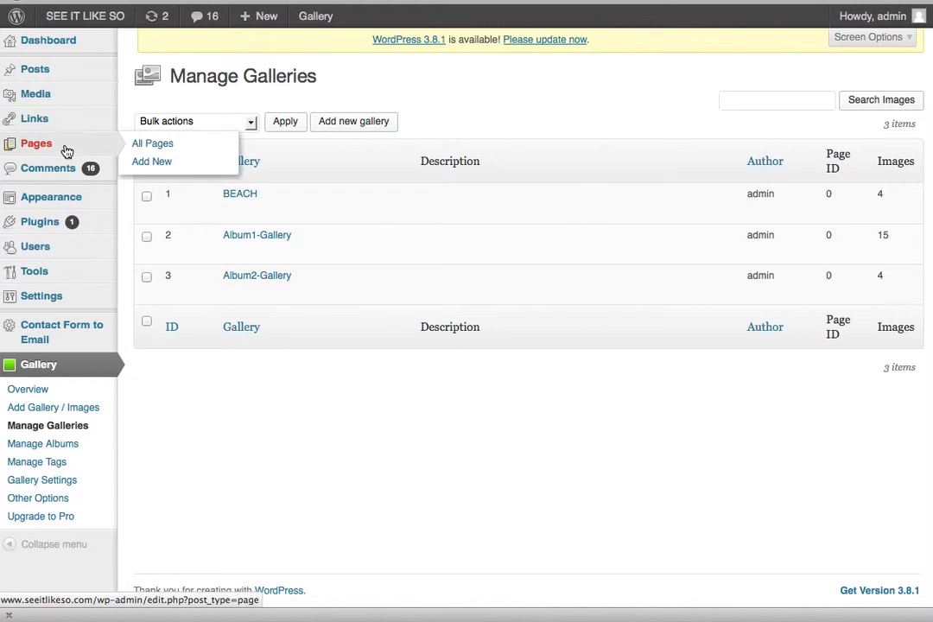
left_click(36, 367)
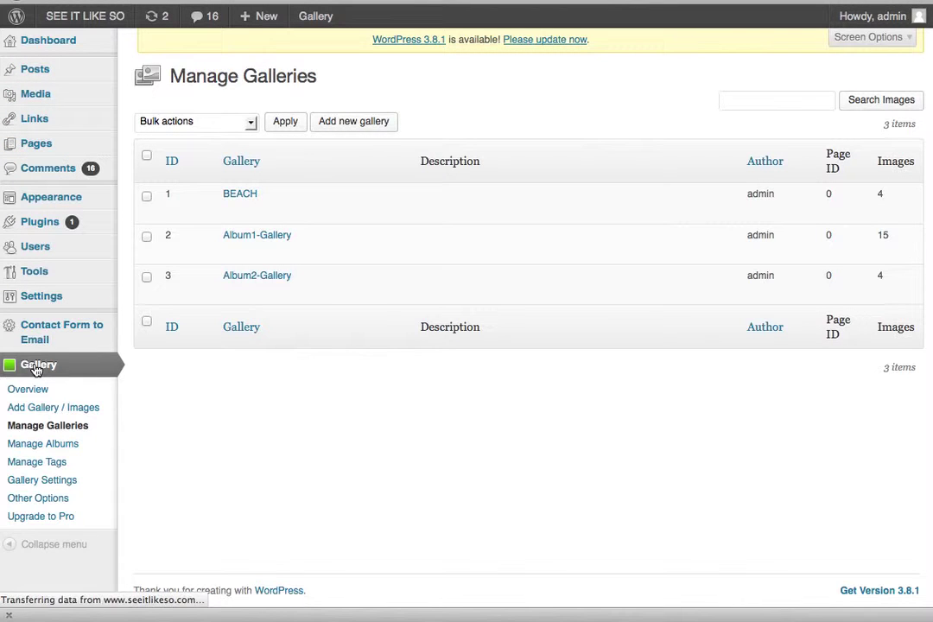
left_click(30, 426)
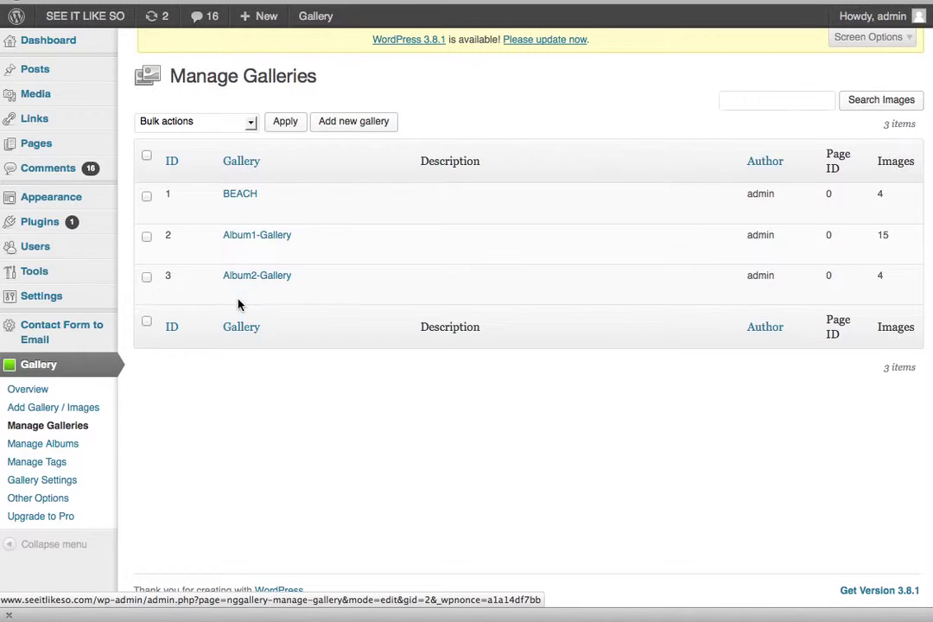
left_click(346, 122)
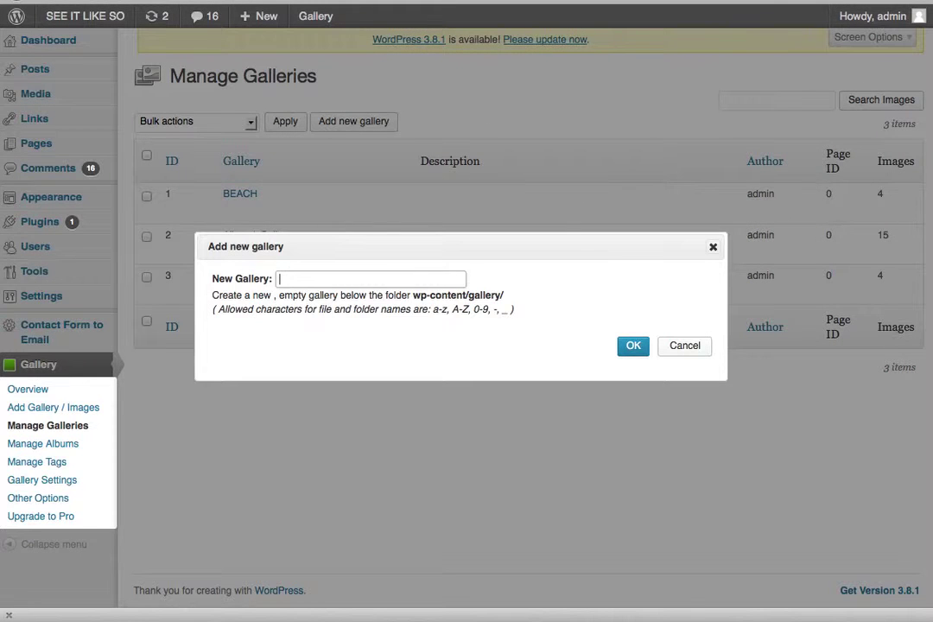
type("JR SO")
key("BackSpace")
key("BackSpace")
key("BackSpace")
key("BackSpace")
key("BackSpace")
left_click(632, 348)
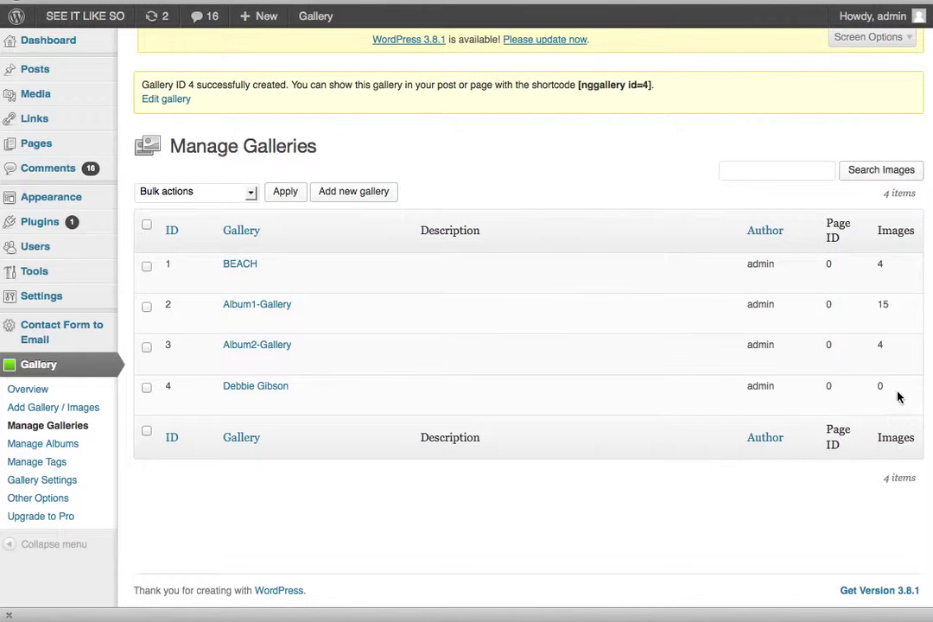
left_click(257, 388)
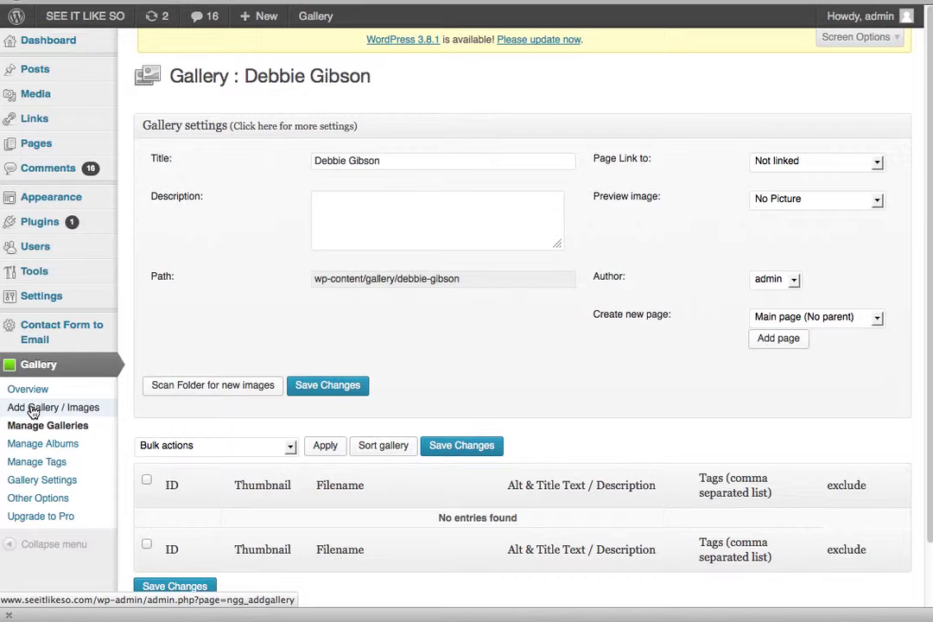
- Go to the Add Gallery / Images upload page
left_click(32, 409)
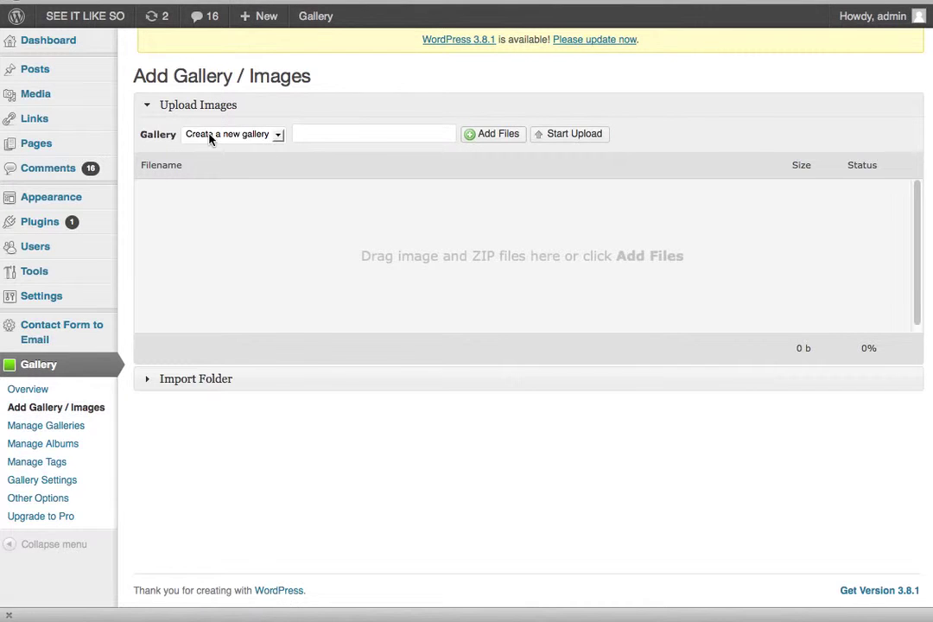
left_click(210, 136)
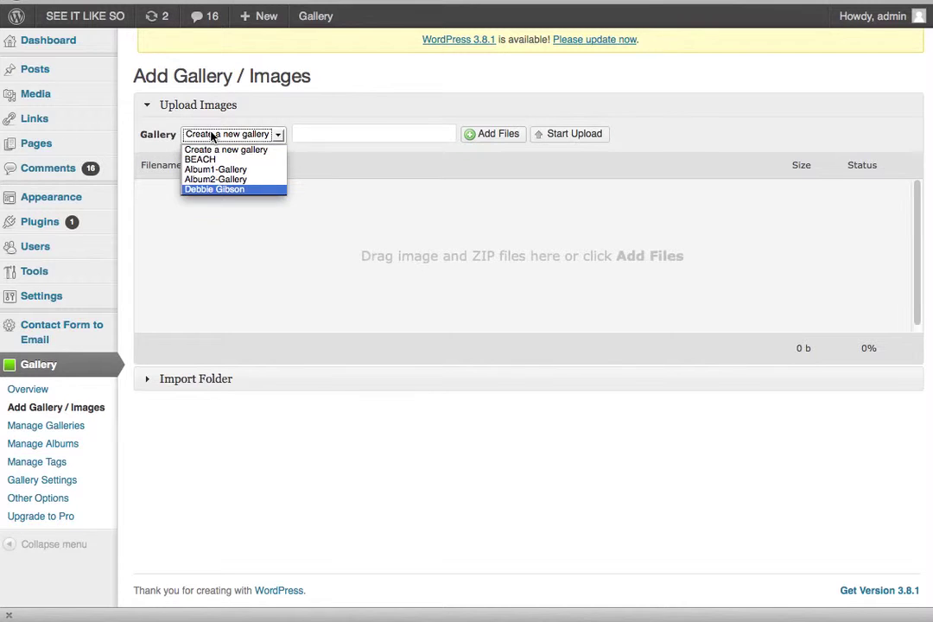
left_click(209, 190)
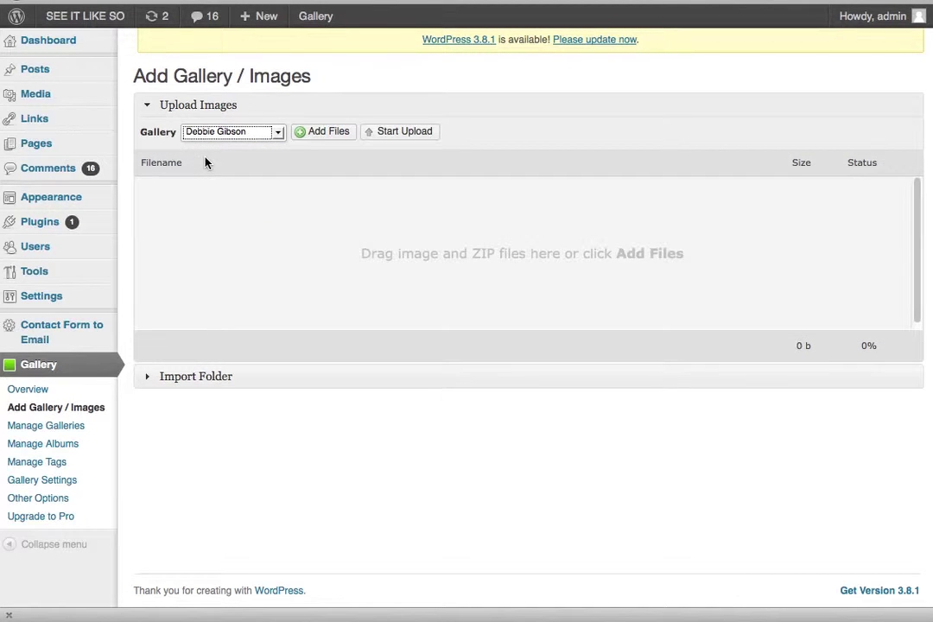
left_click(328, 132)
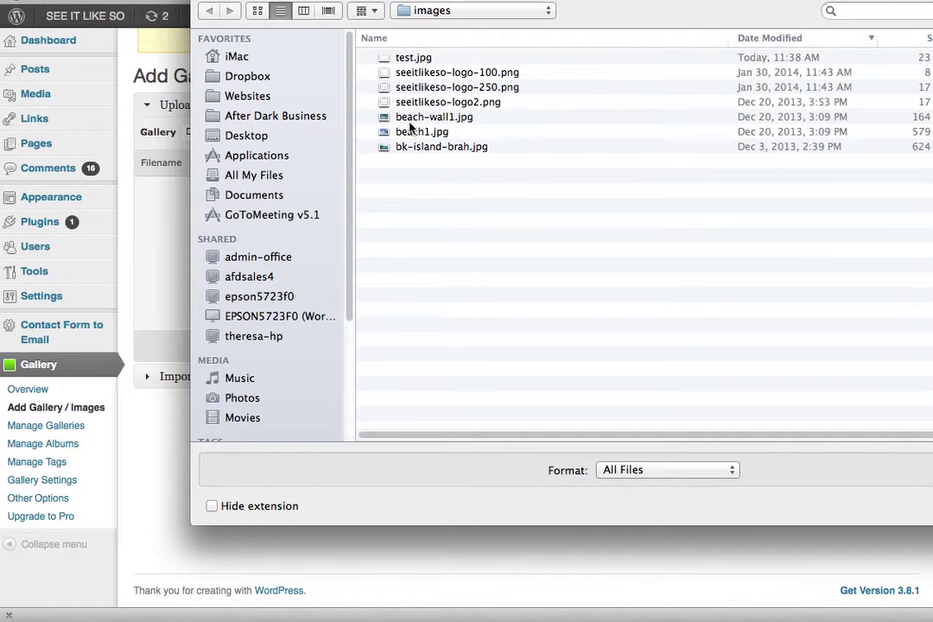
left_click(432, 119)
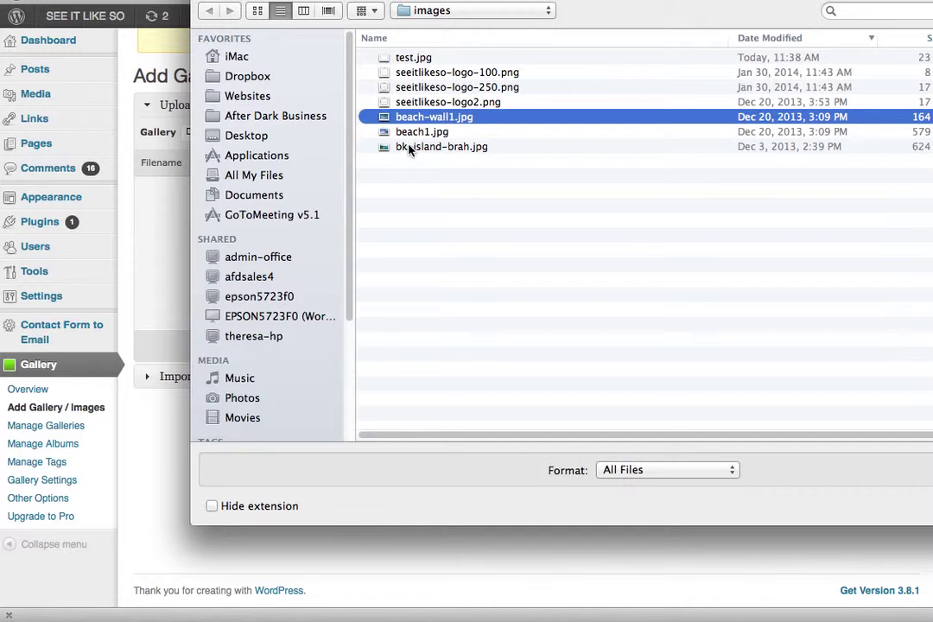
left_click(410, 148)
left_click(416, 118, "shift")
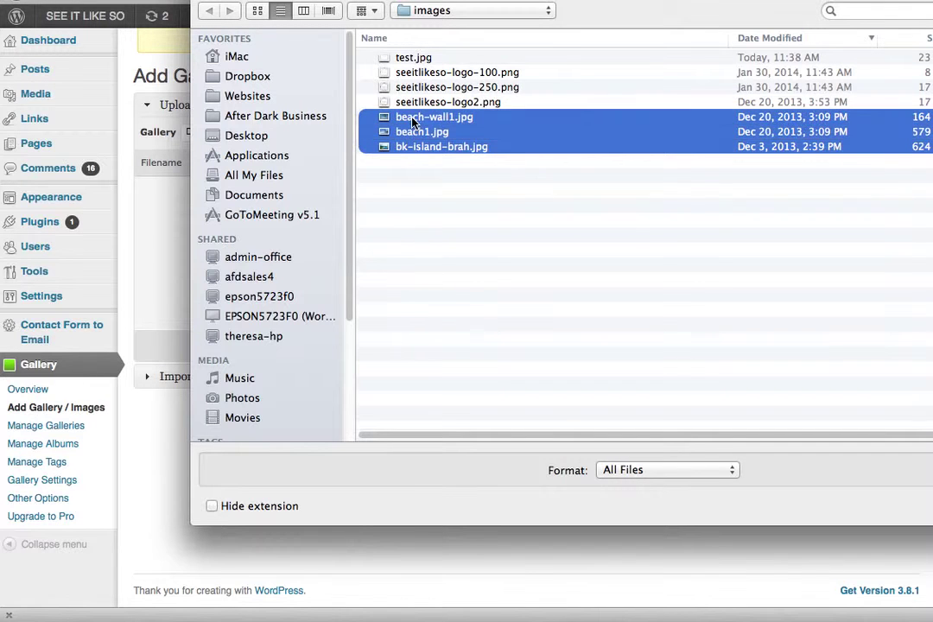
left_click(406, 87, "super")
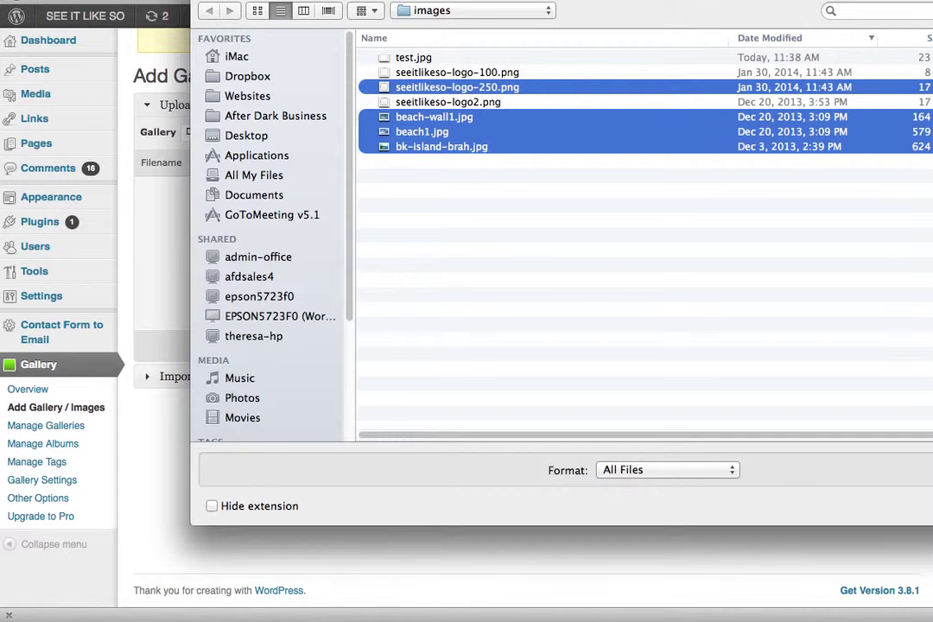
key("Return")
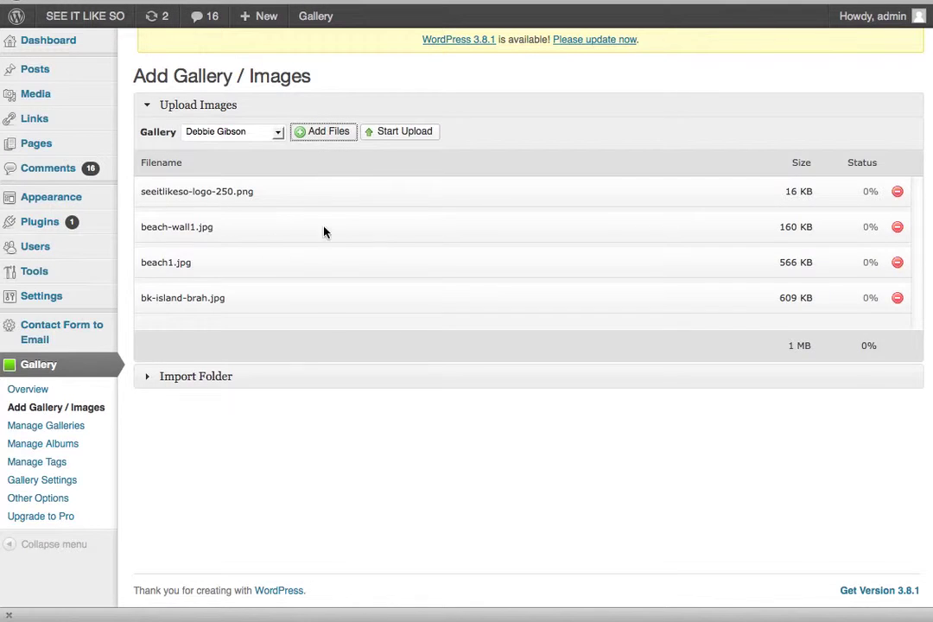
- Upload the four queued images and wait for the Upload complete notice
left_click(421, 132)
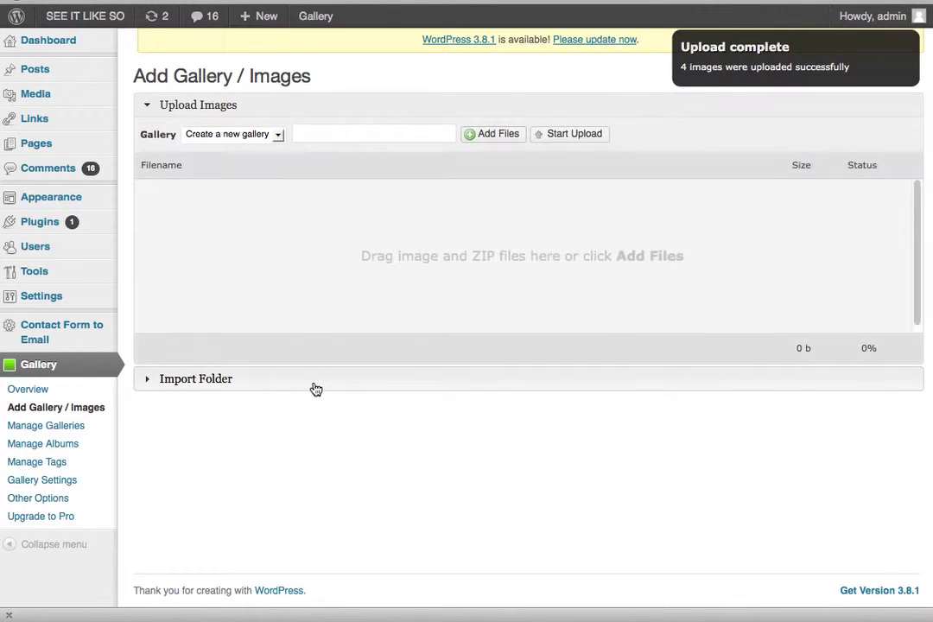
mouse_move(32, 144)
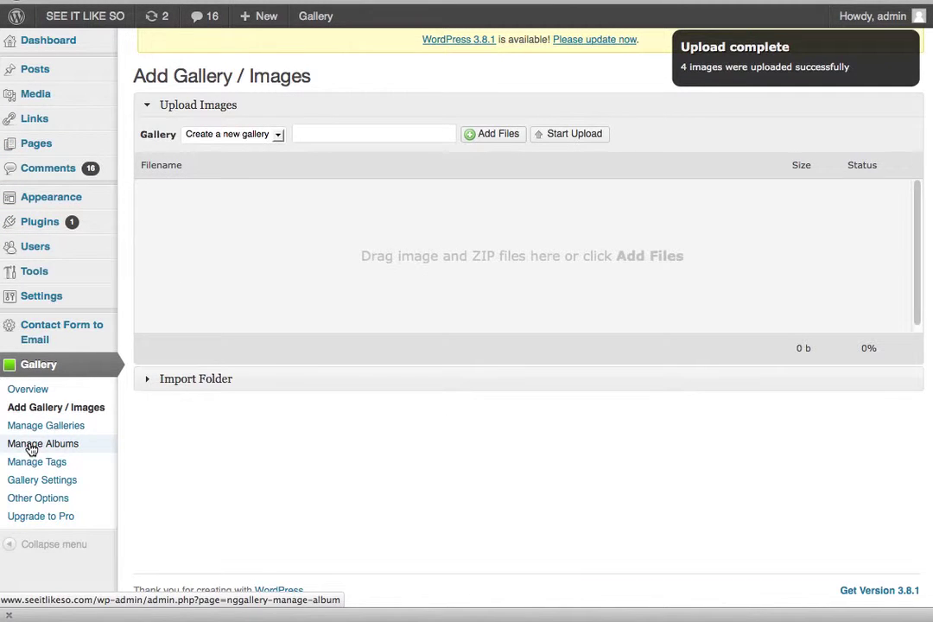
left_click(31, 448)
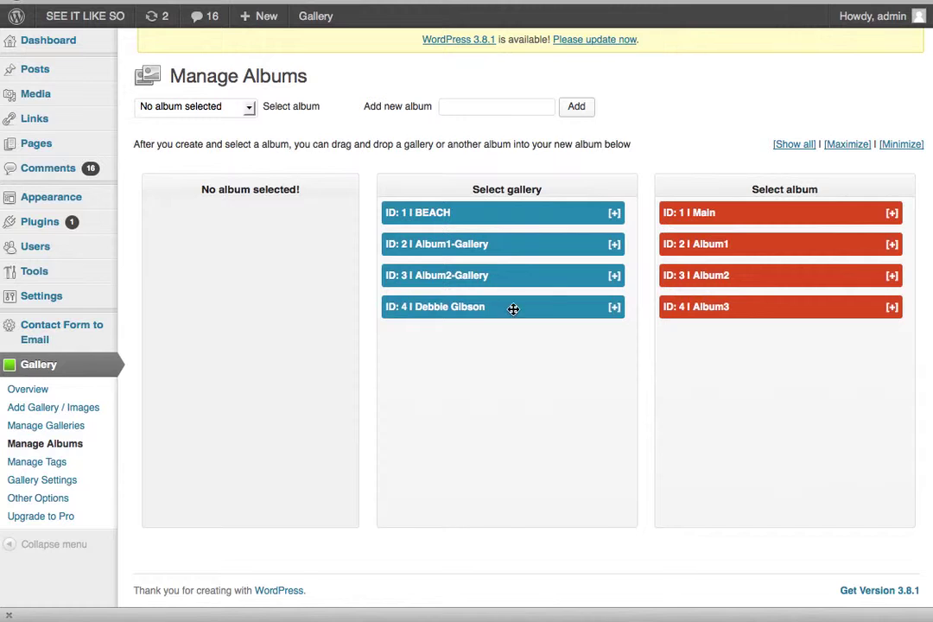
left_click(615, 309)
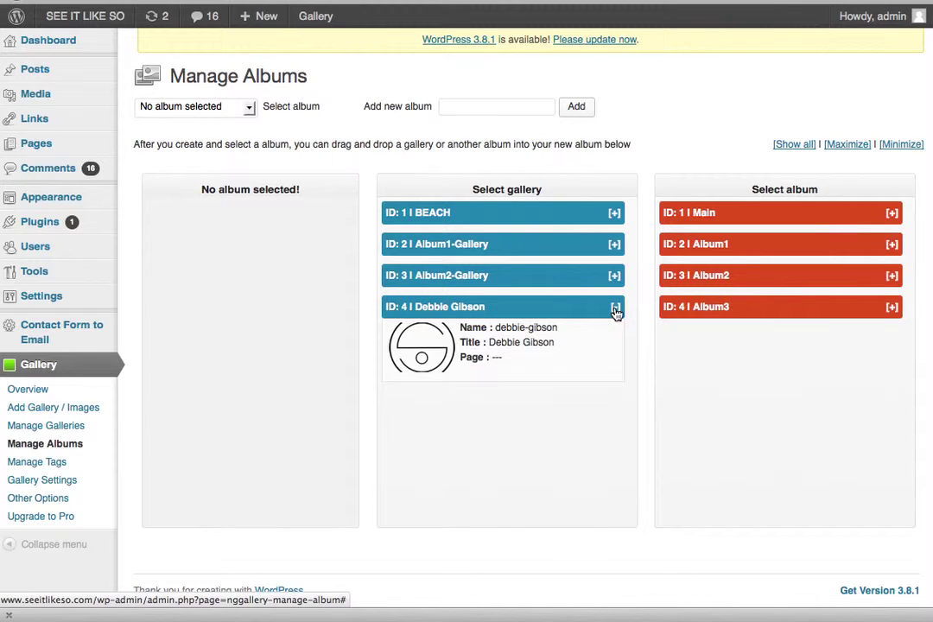
left_click(615, 308)
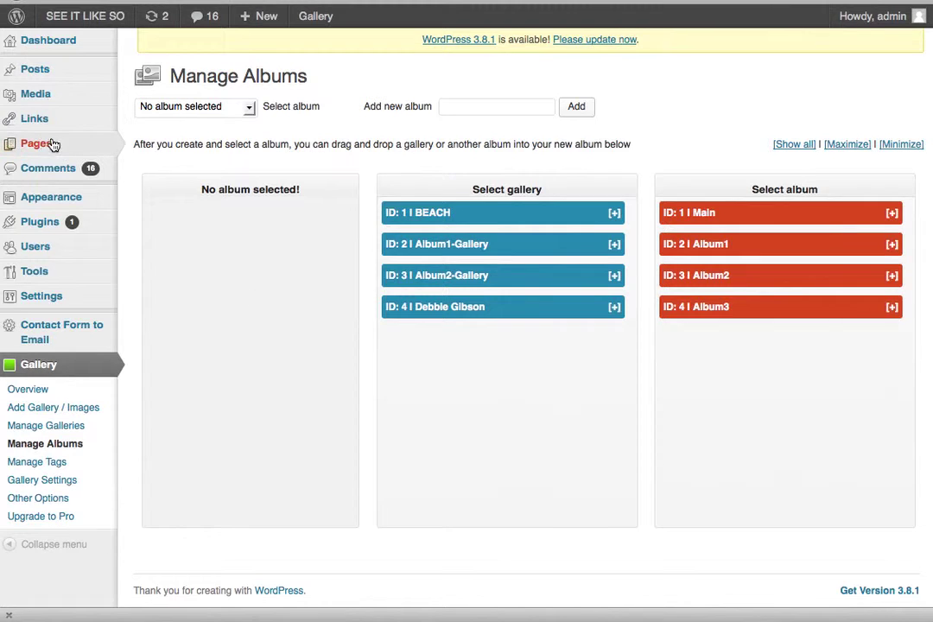
mouse_move(48, 148)
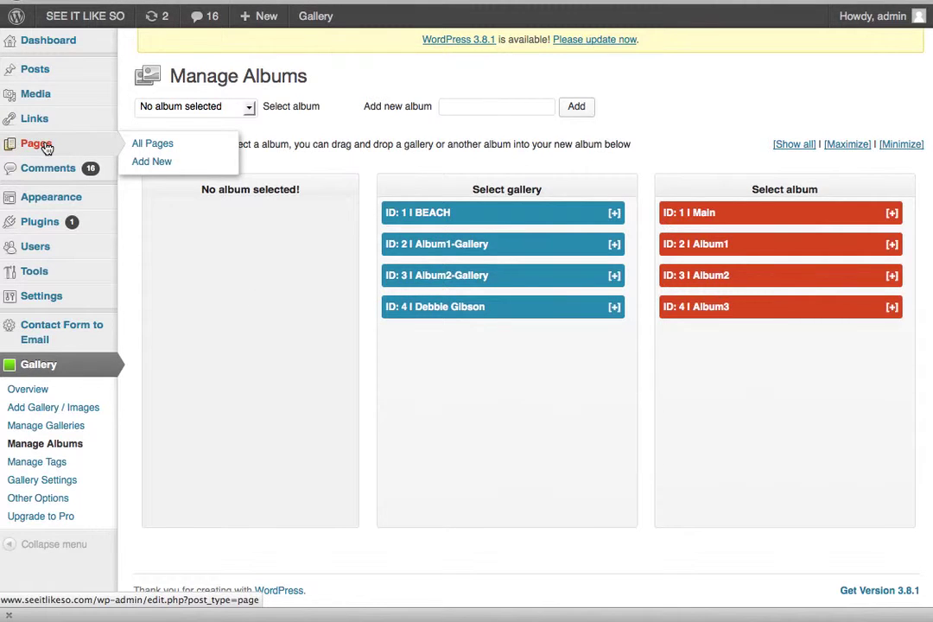
- Edit the IMAGE GALLERY page and delete the lamp image and old gallery placeholder
left_click(48, 148)
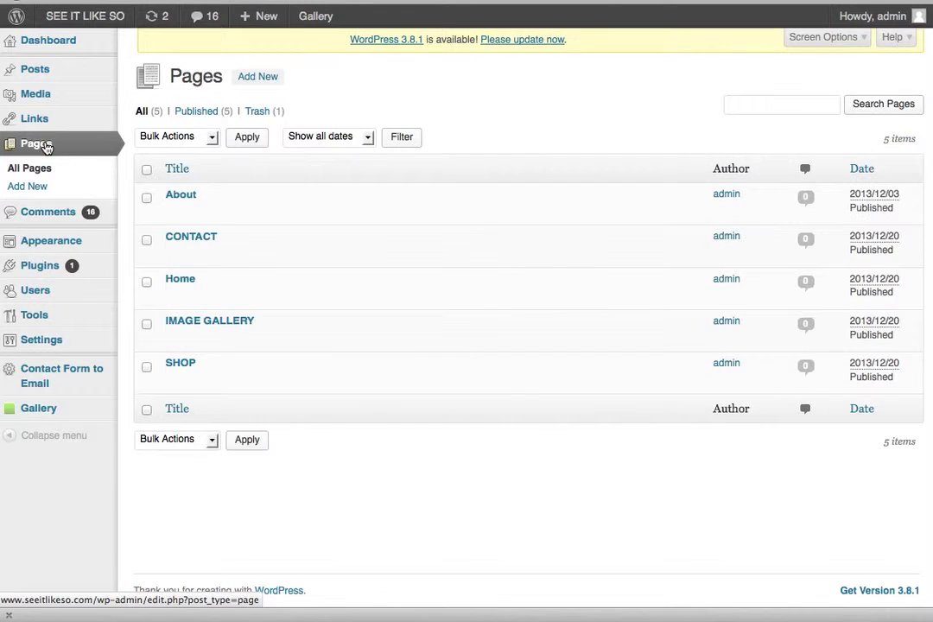
left_click(207, 322)
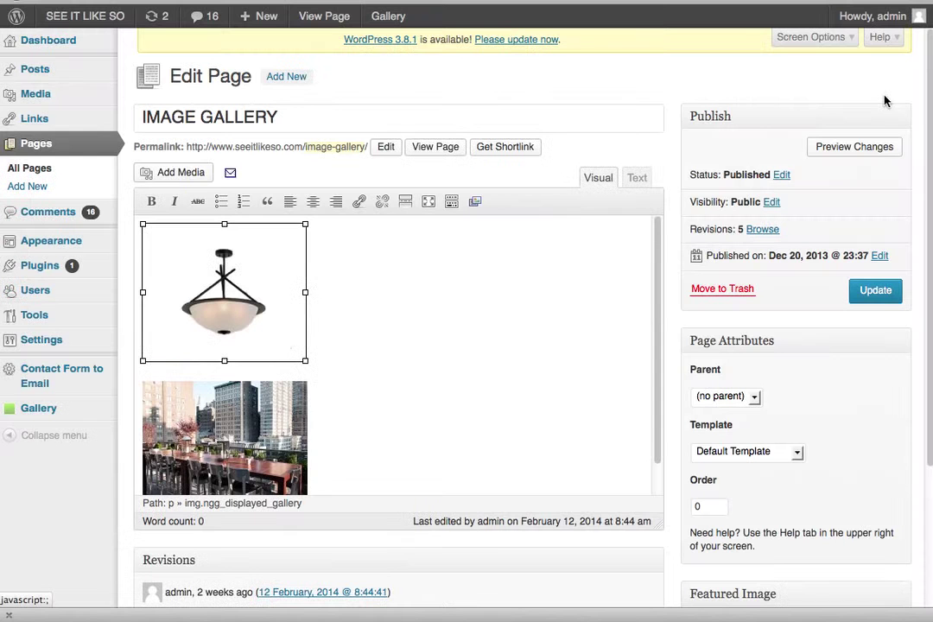
left_click(401, 282)
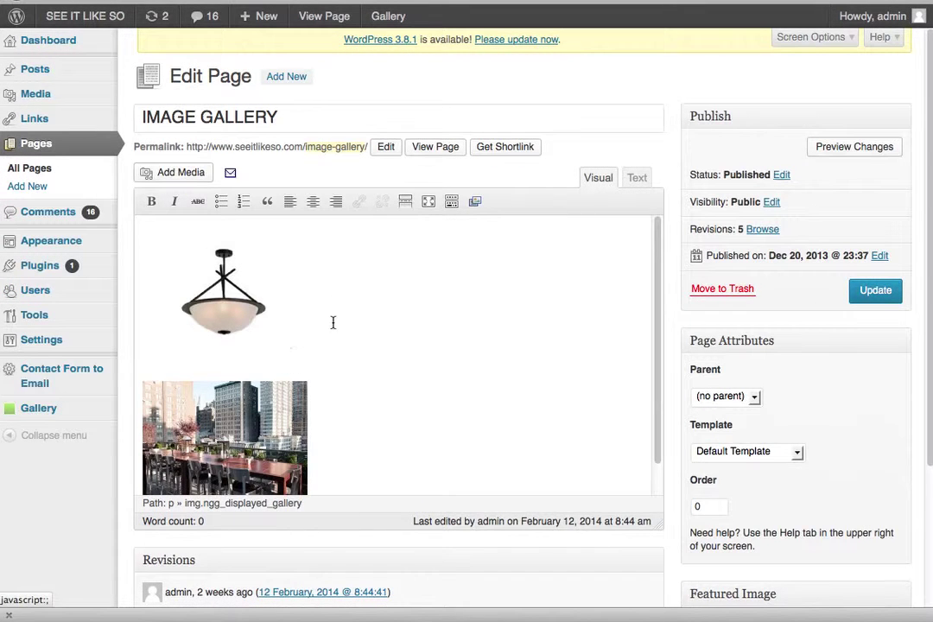
left_click_drag(285, 401, 263, 302)
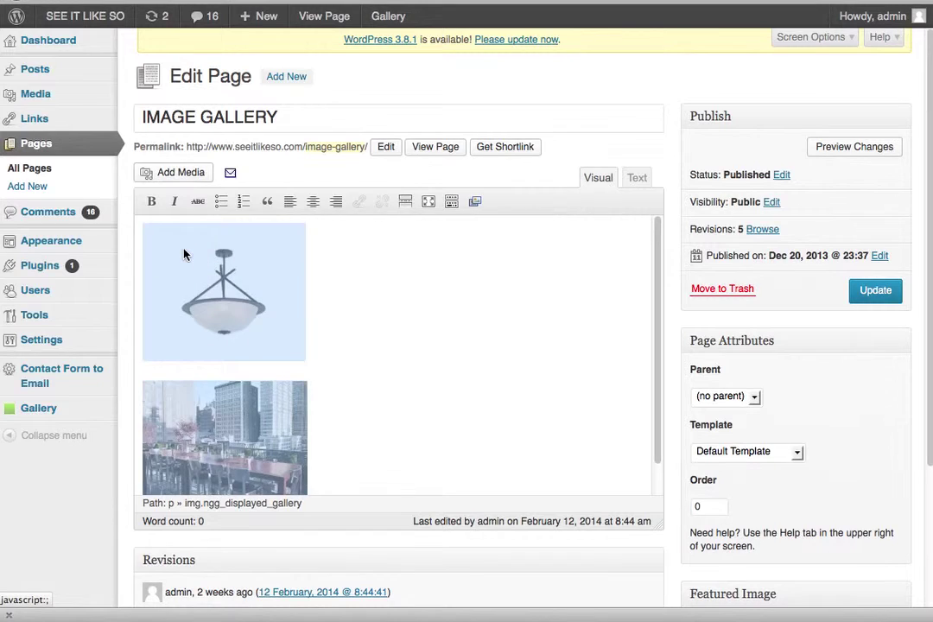
left_click(183, 254)
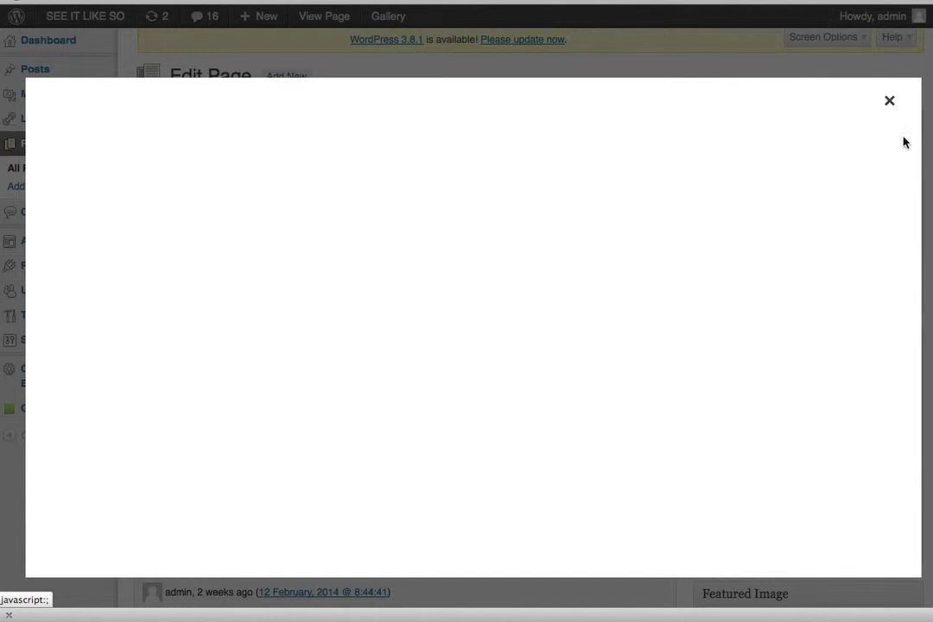
left_click(888, 100)
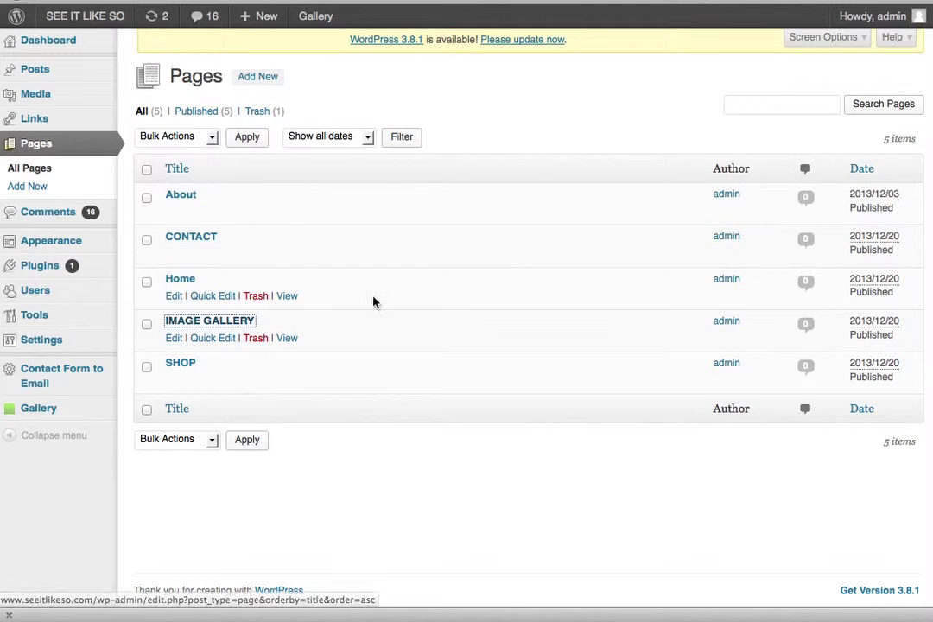
left_click(230, 322)
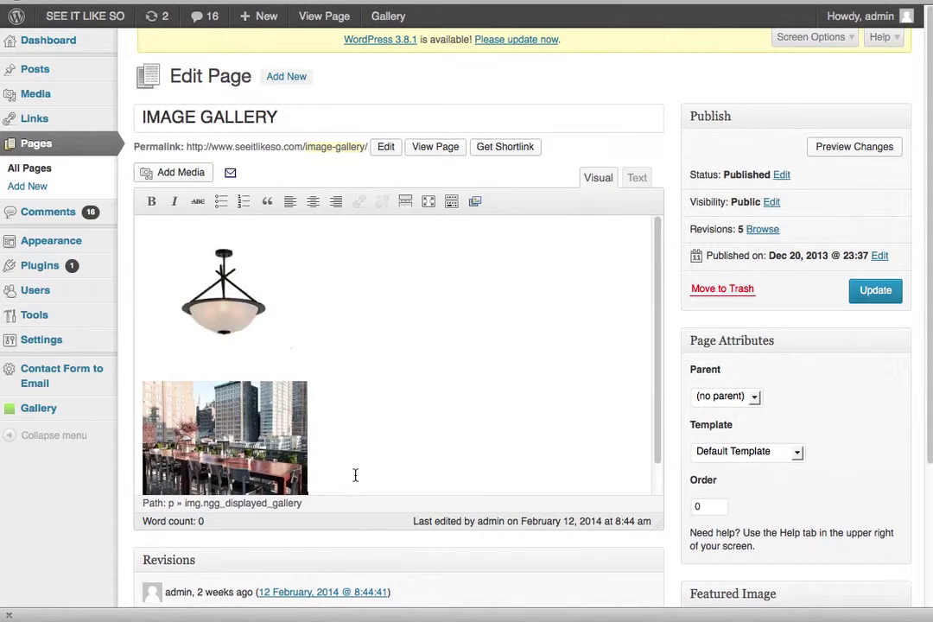
key("BackSpace")
key("BackSpace")
key("BackSpace")
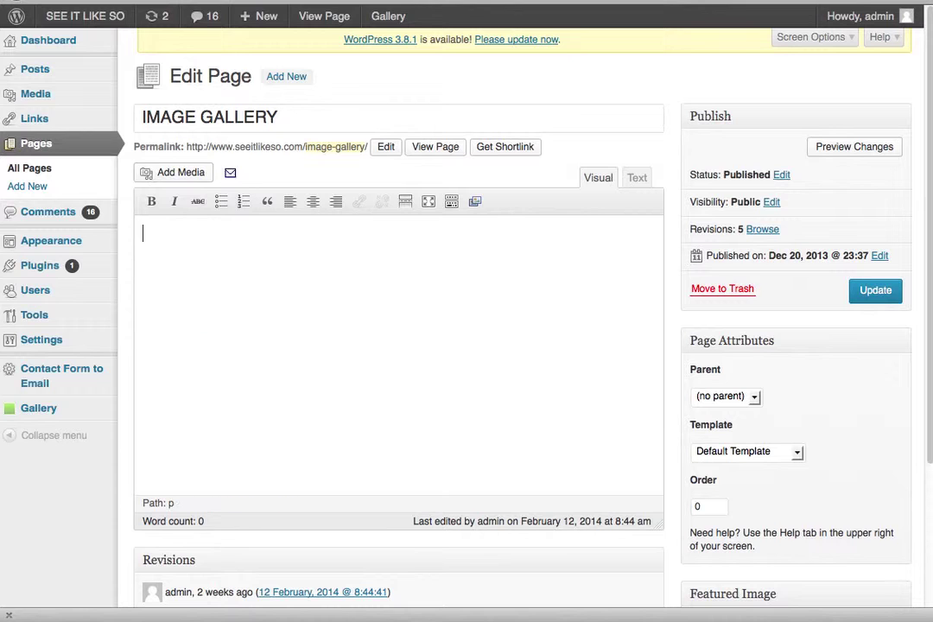
left_click(475, 203)
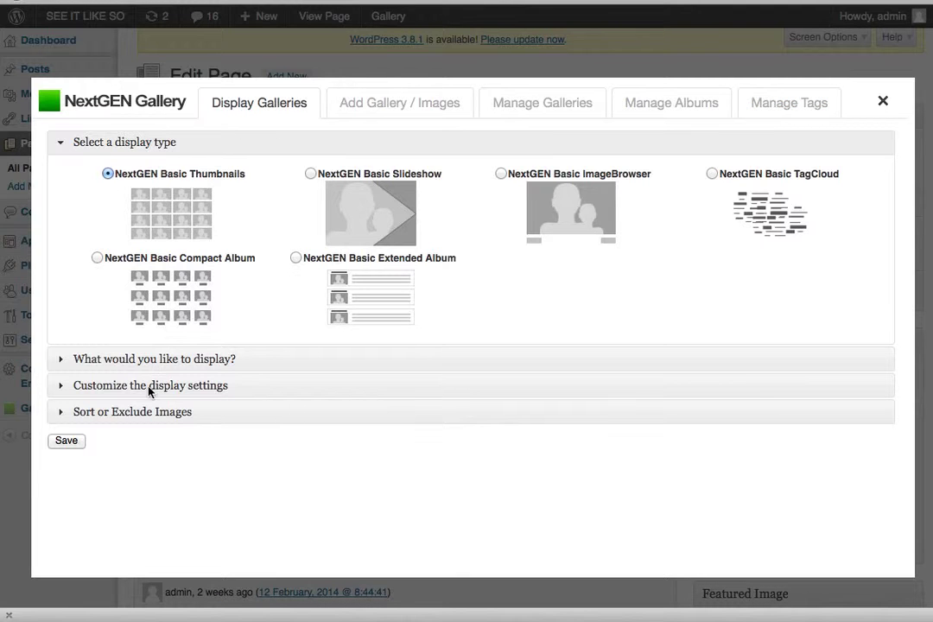
left_click(260, 369)
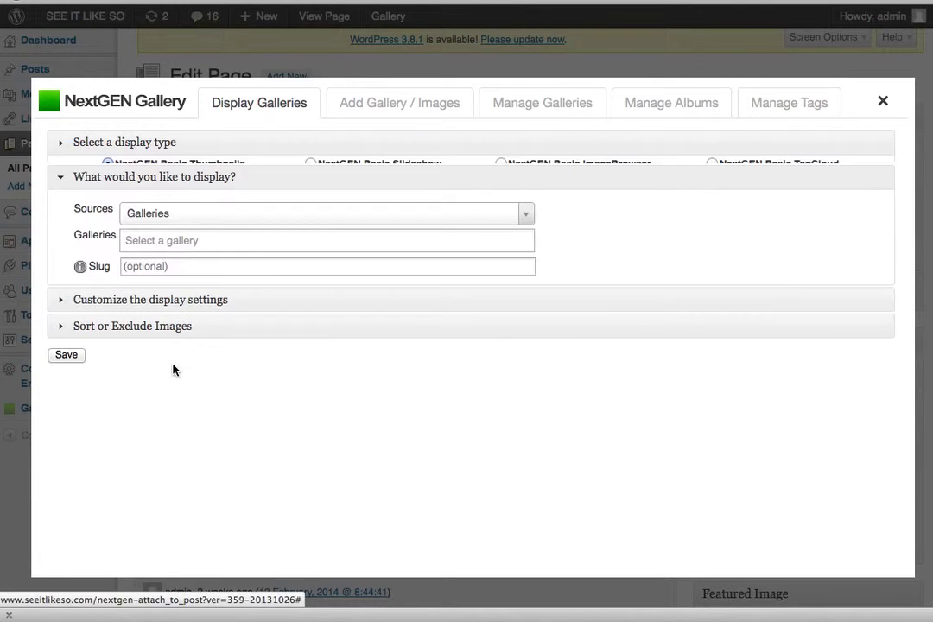
left_click(158, 213)
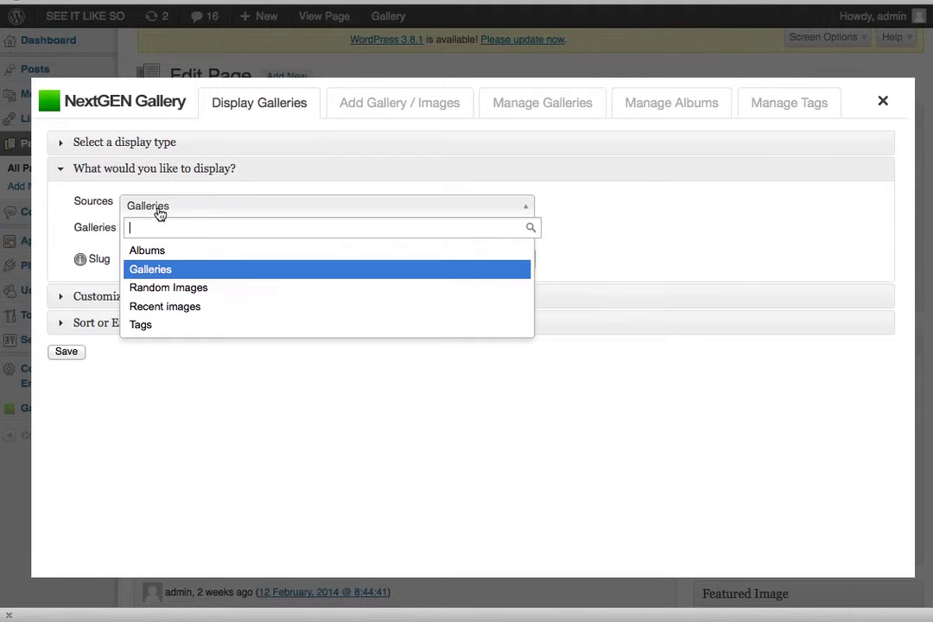
left_click(139, 272)
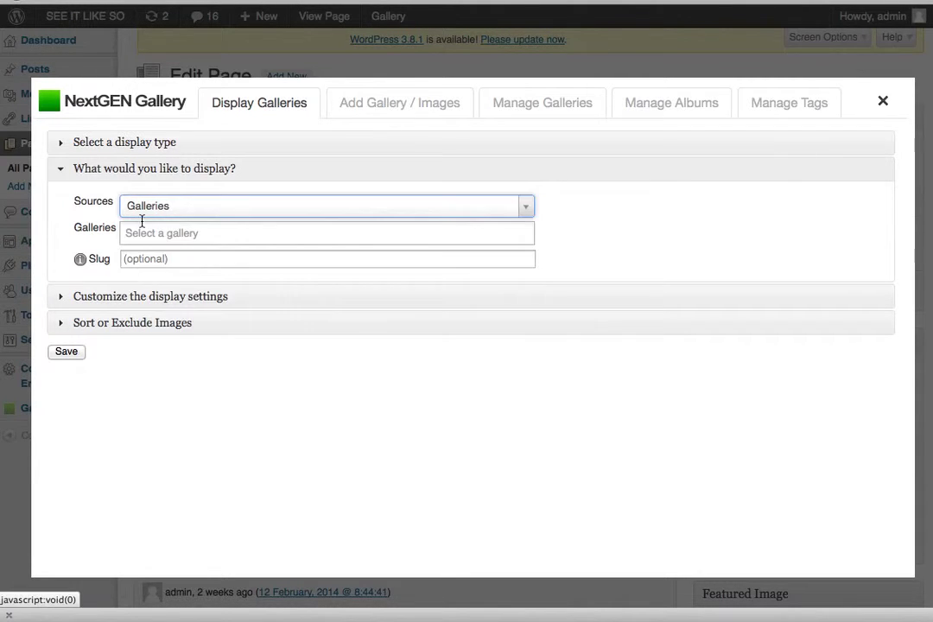
left_click(142, 234)
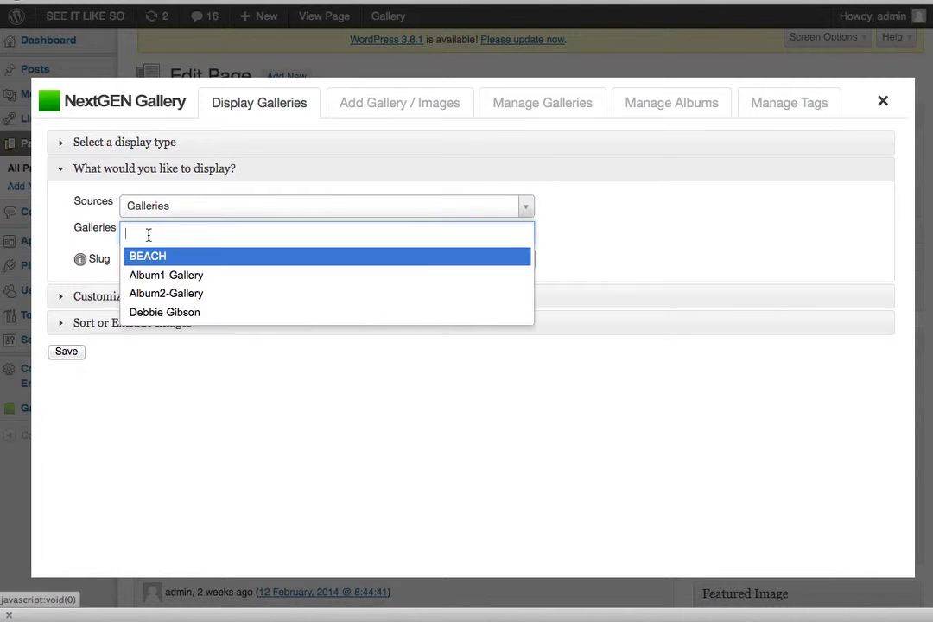
left_click(152, 313)
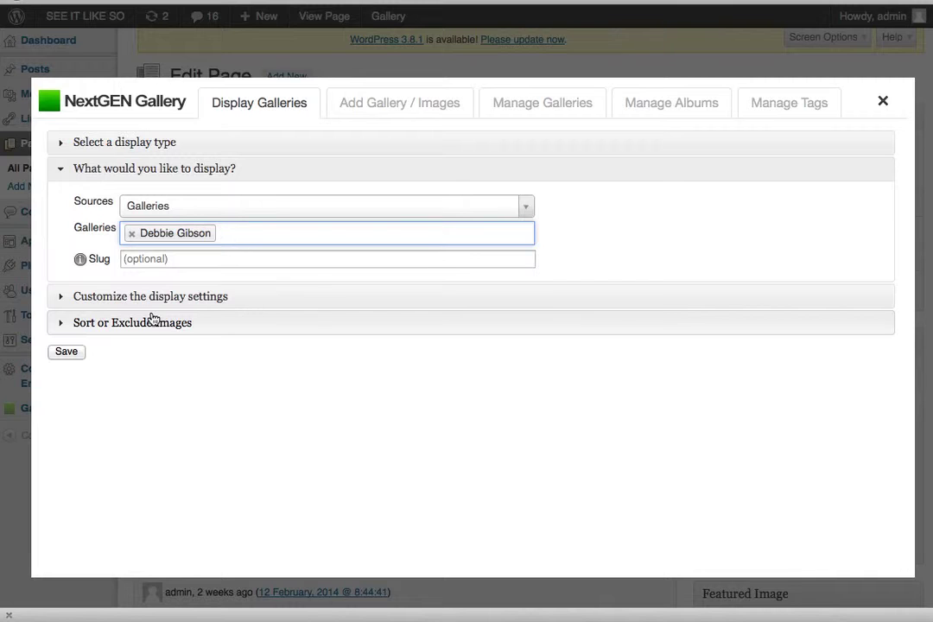
left_click(113, 297)
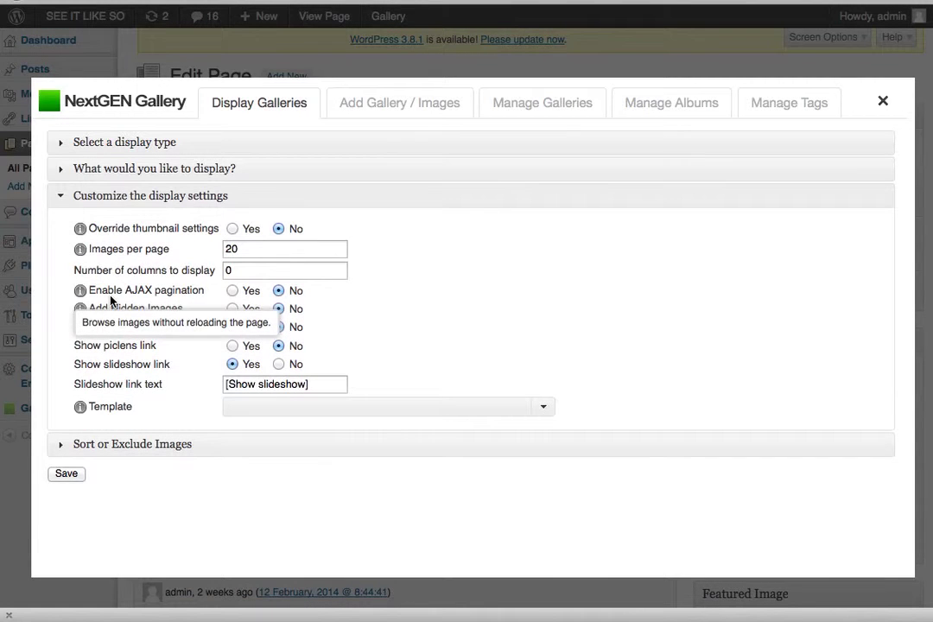
- Set Show slideshow link to No, check the four images, and insert the gallery into the page
left_click(277, 364)
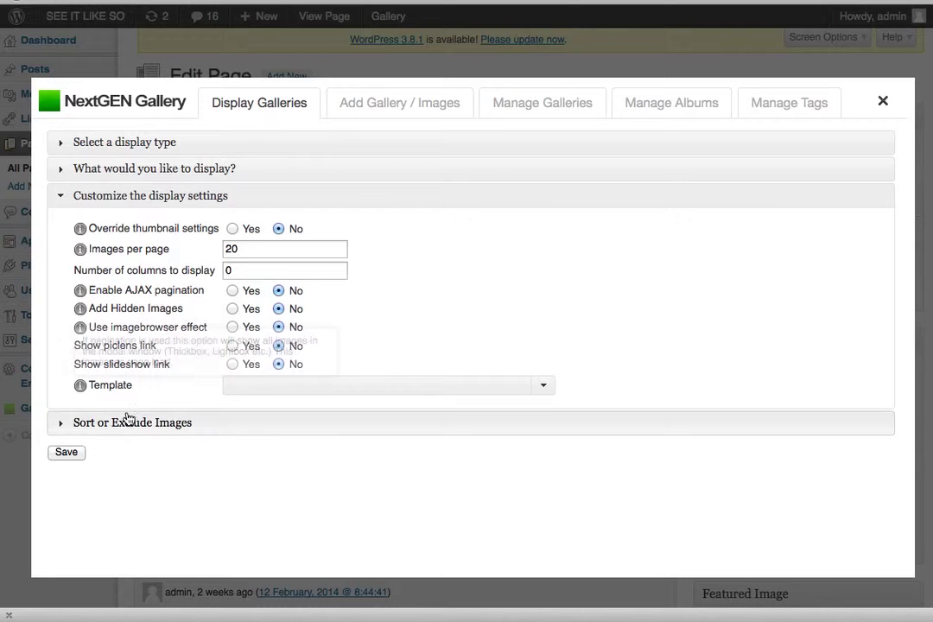
left_click(154, 425)
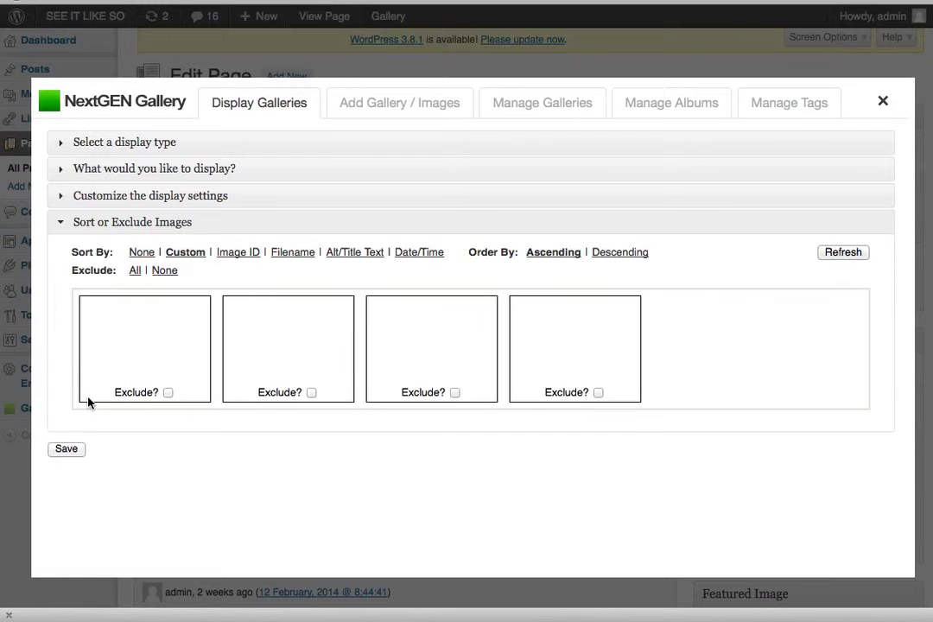
left_click(66, 450)
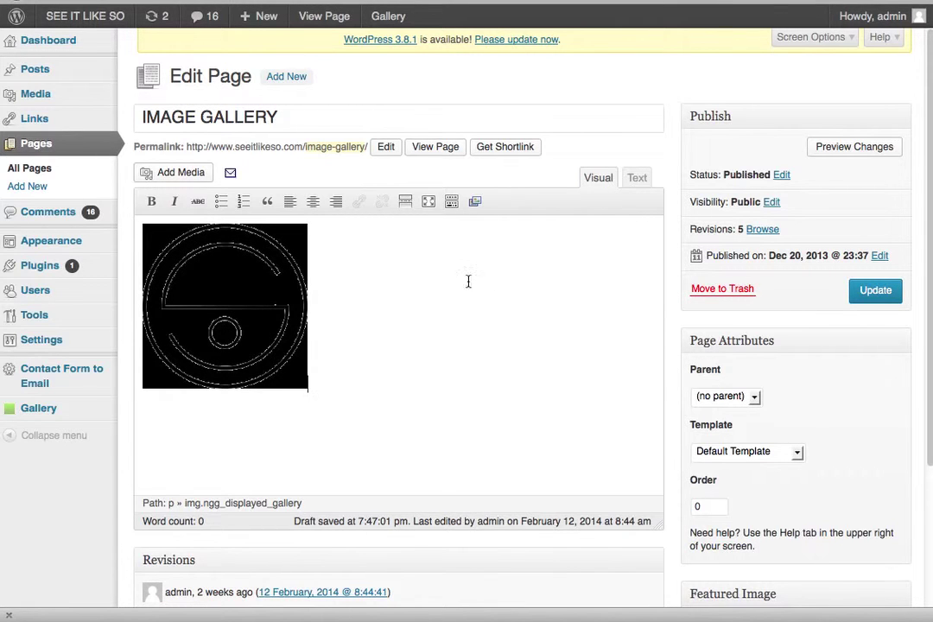
left_click(872, 294)
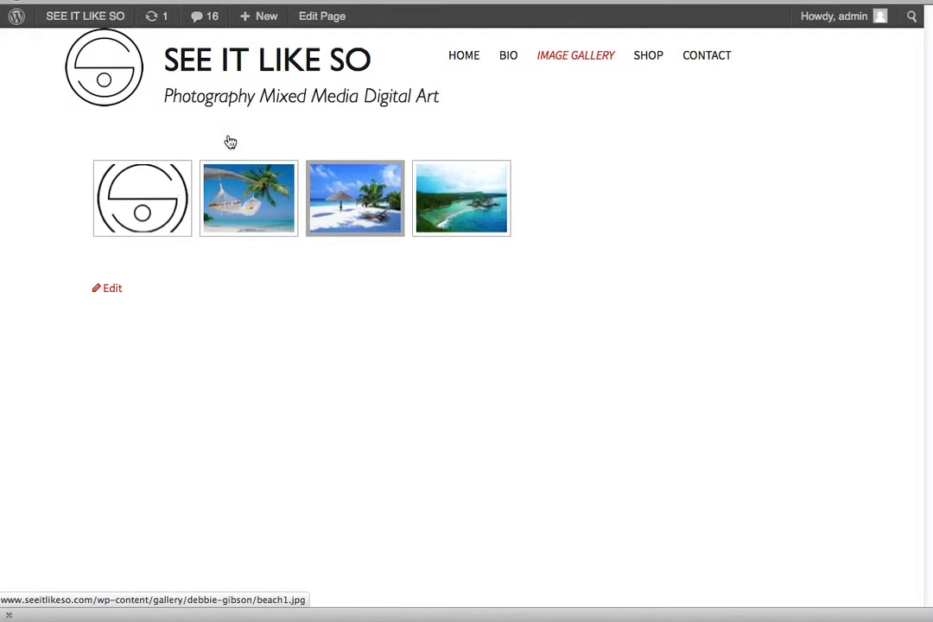
left_click(272, 219)
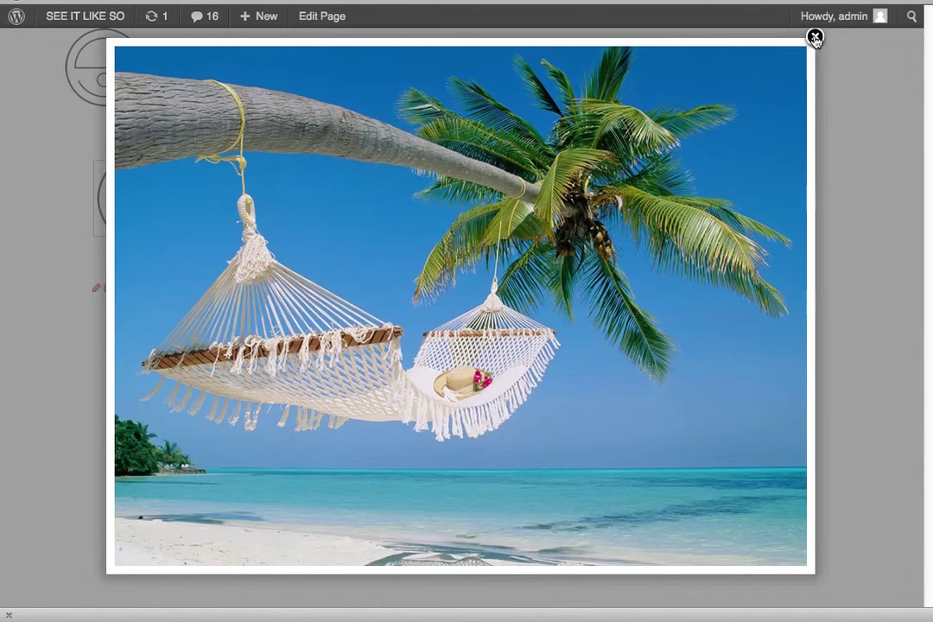
left_click(814, 36)
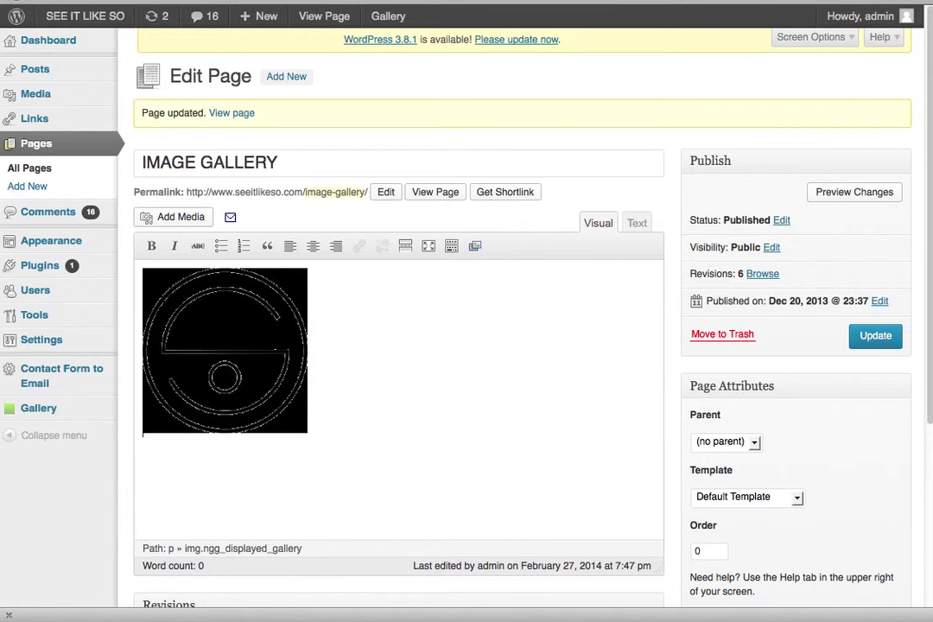
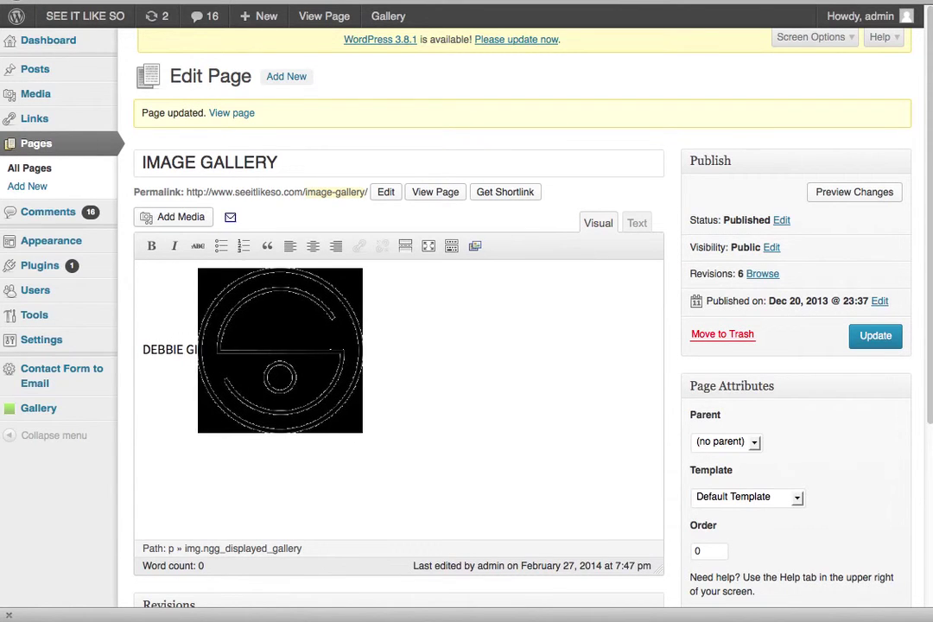
key("Return")
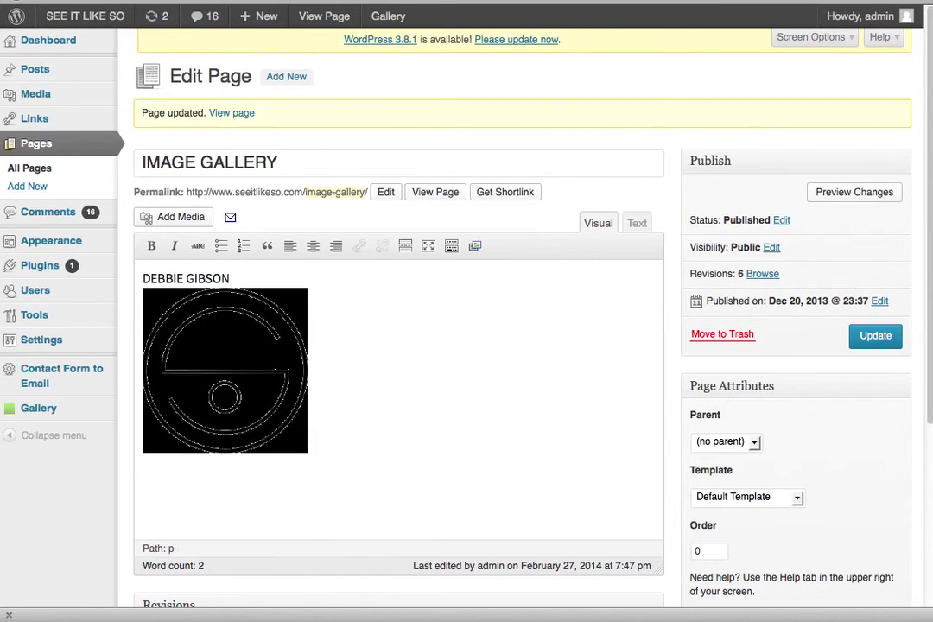
left_click(874, 335)
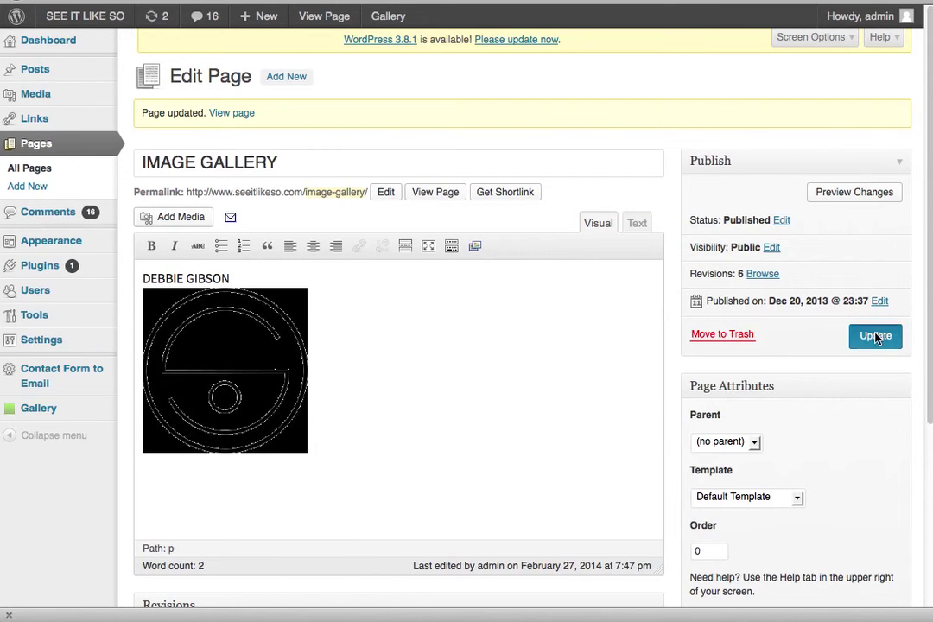